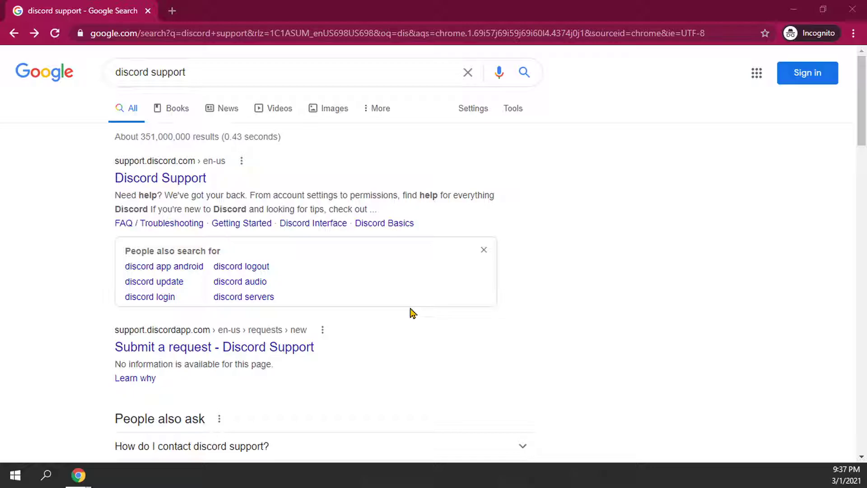
Step: Open the Discord Support result from the 'discord support' Google search to reach the Help Center
click(204, 182)
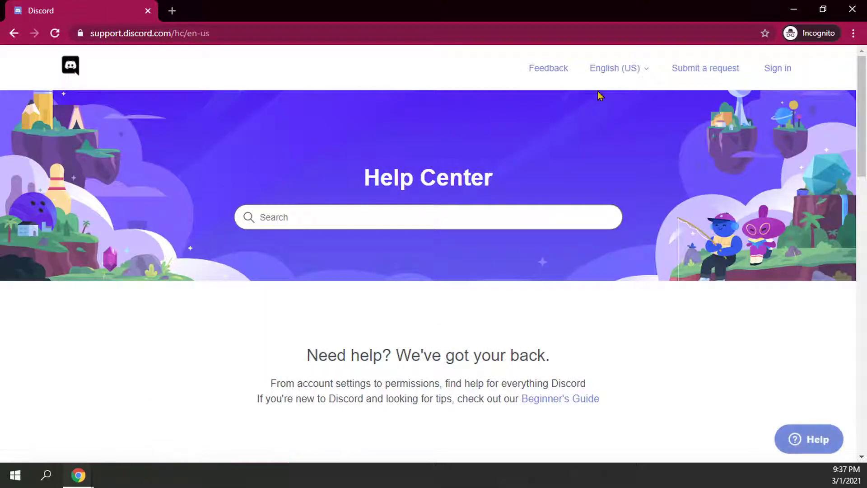
click(15, 34)
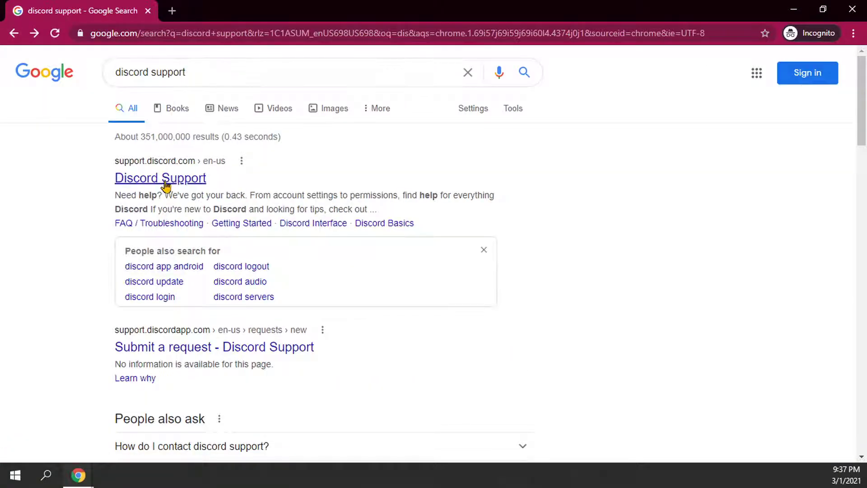
click(189, 180)
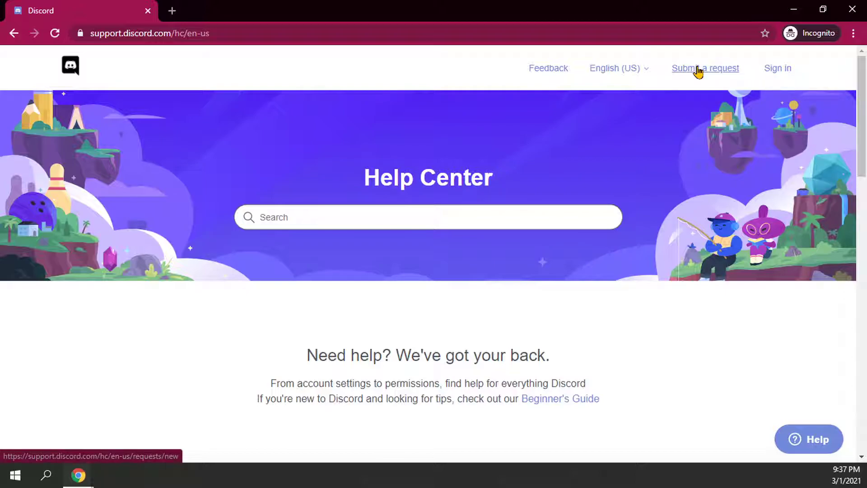
Step: Begin a 'Submit a request' form with Help & Support as the request category
click(703, 72)
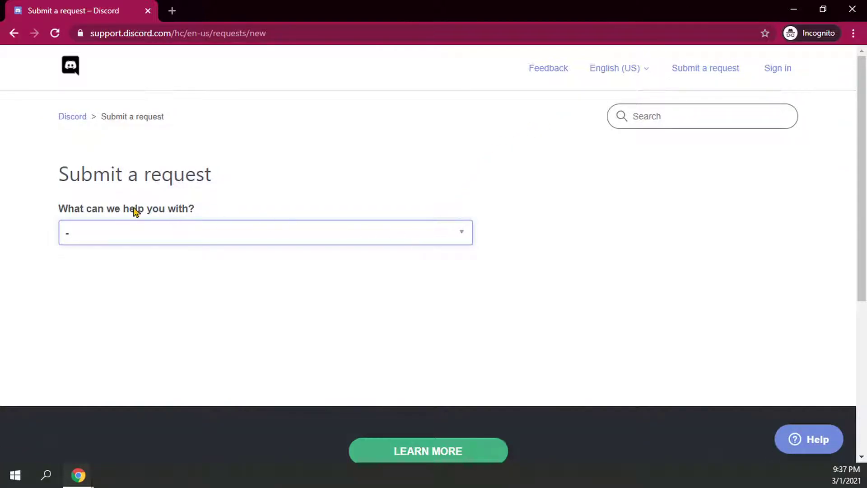
click(199, 239)
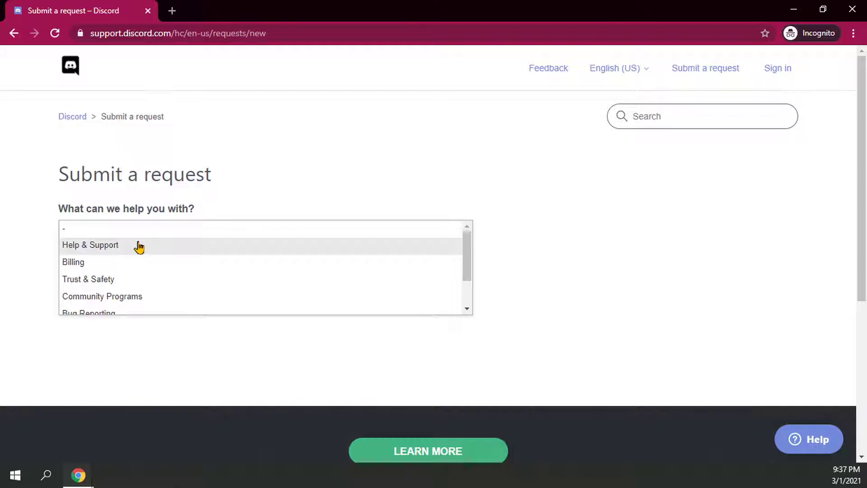
click(138, 246)
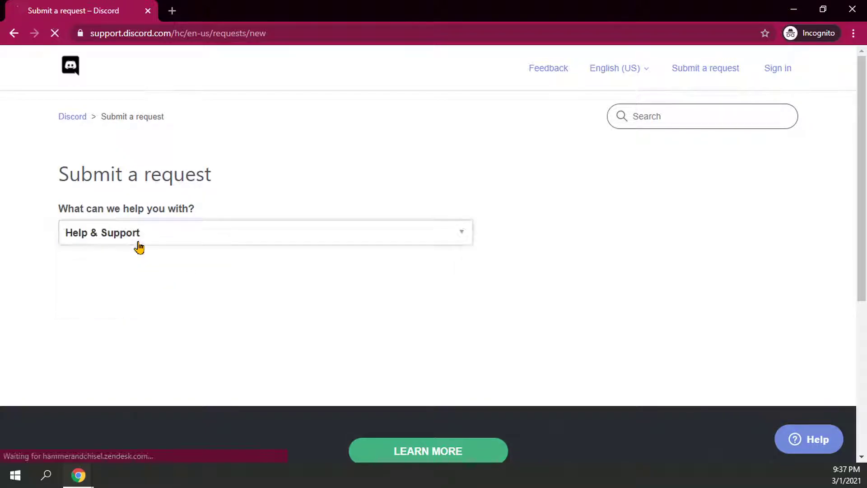
Step: Enter the contact's e-mail address in the 'Your email address' field
click(155, 290)
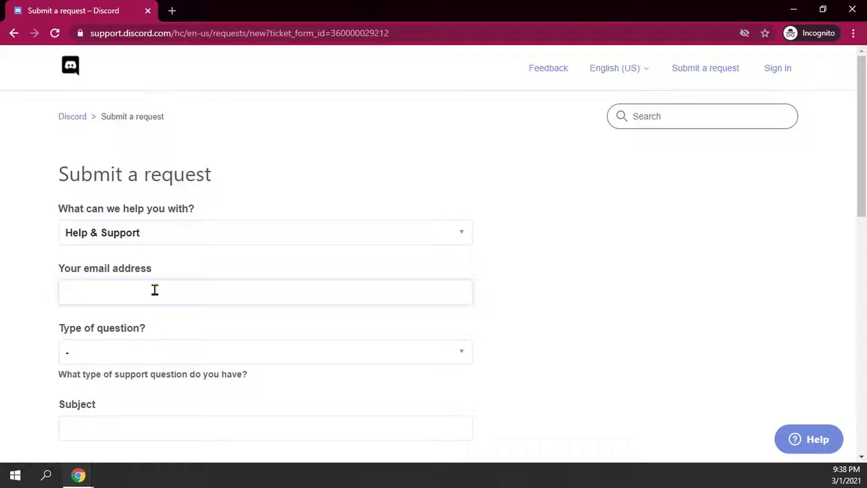
click(155, 290)
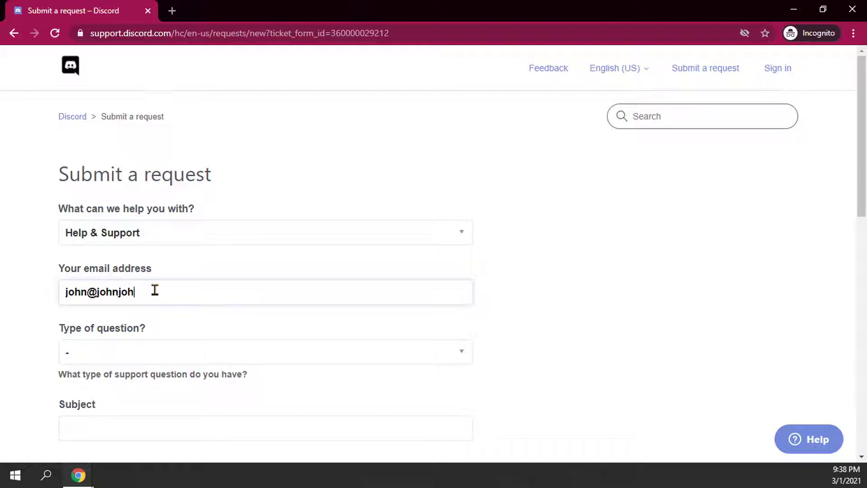
Step: Choose Forgot Email/Password from the 'Type of question?' dropdown
scroll(199, 316, down, 1)
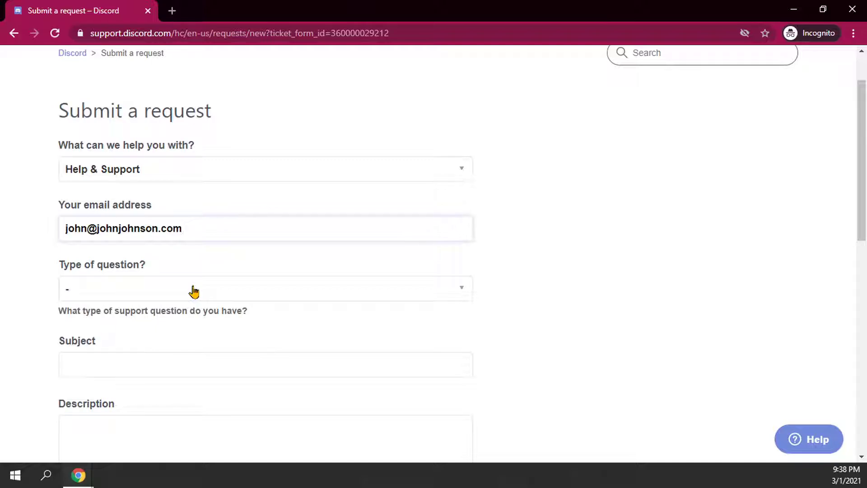
click(195, 291)
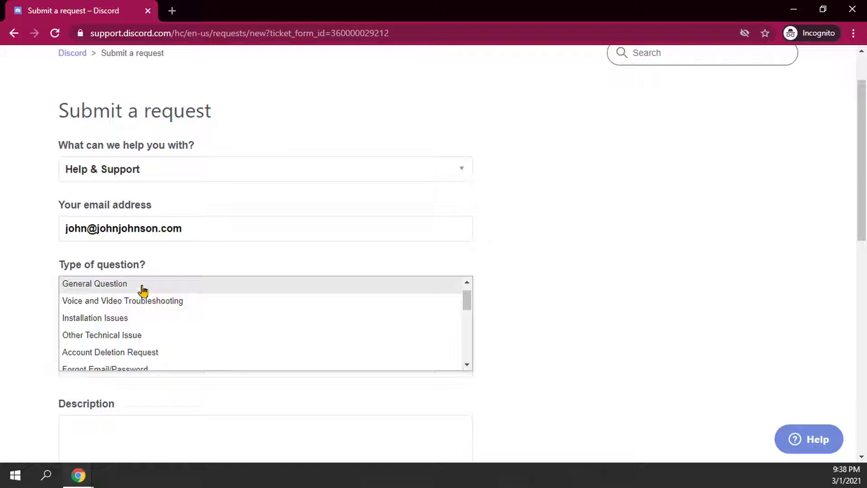
scroll(118, 332, down, 3)
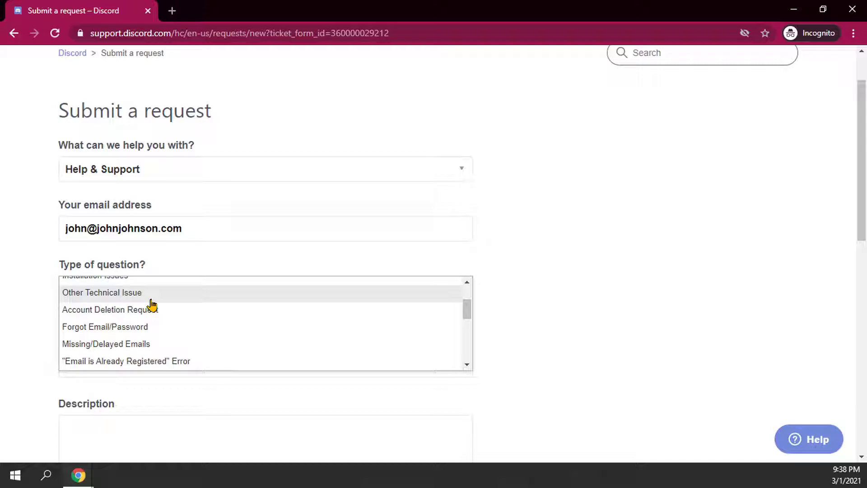
scroll(152, 305, down, 3)
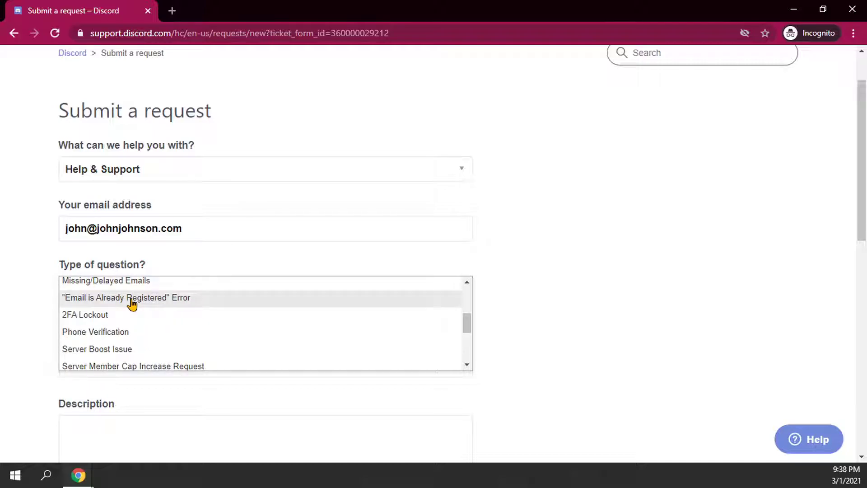
scroll(131, 303, down, 3)
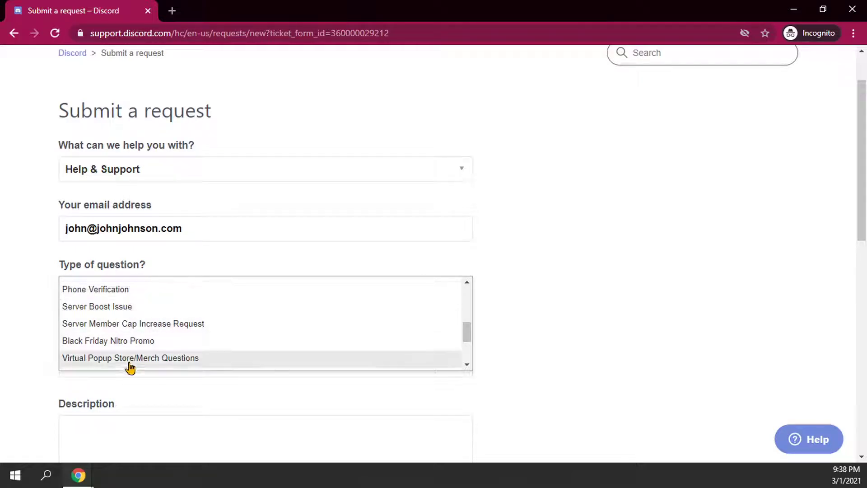
click(528, 290)
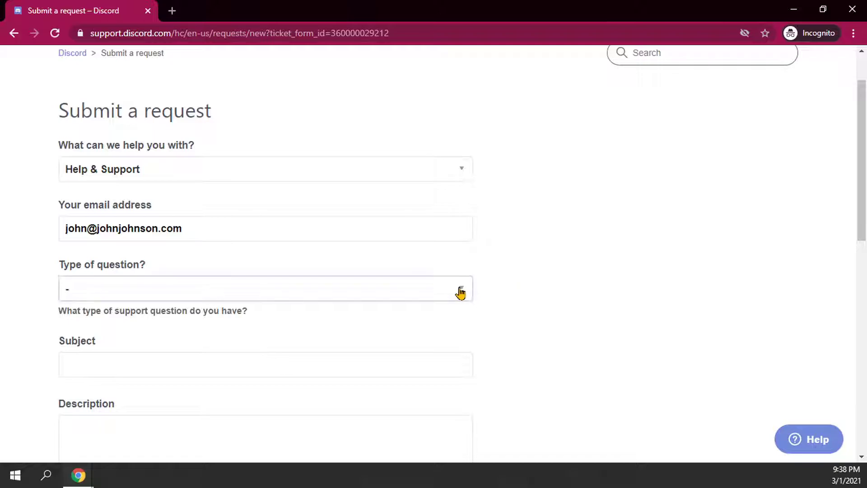
click(461, 291)
scroll(158, 343, down, 1)
scroll(158, 343, down, 1)
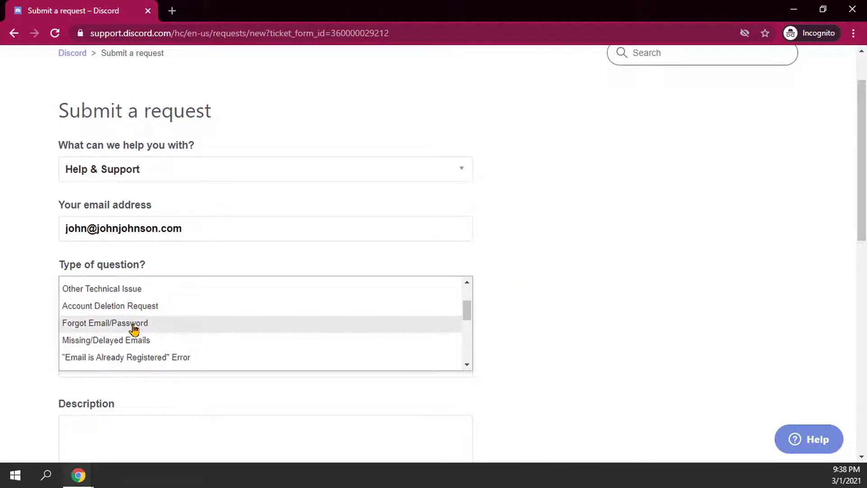
click(134, 328)
scroll(187, 325, down, 1)
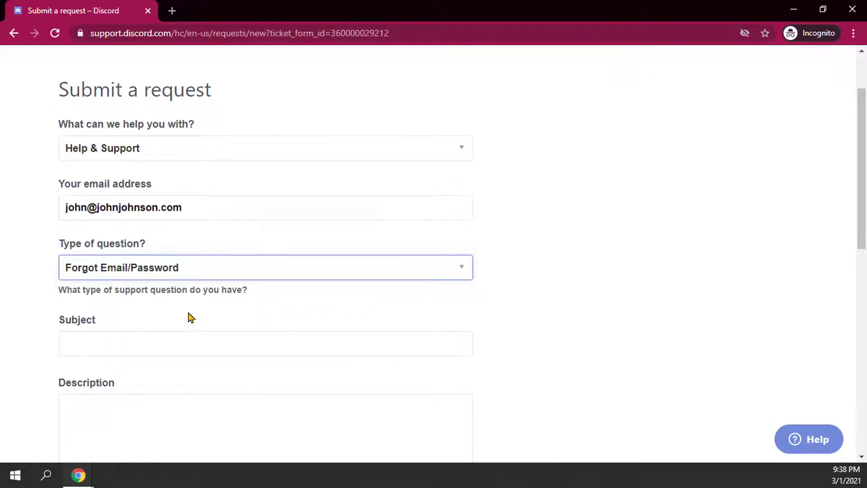
Step: Enter 'Email Not Found' as the subject and return to the request form
key(Tab)
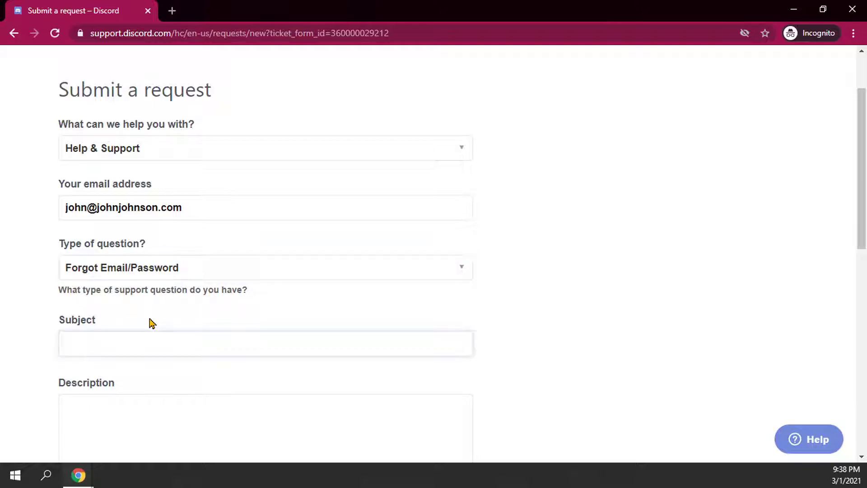
scroll(154, 318, down, 2)
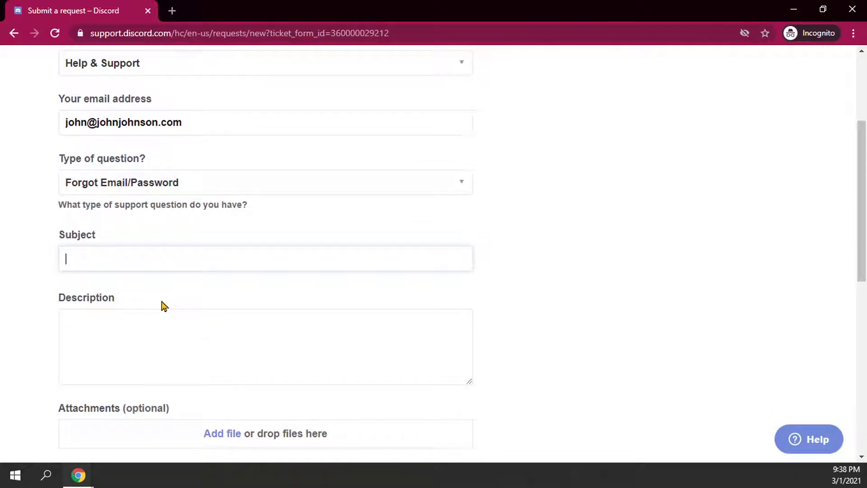
text(Email Not Found)
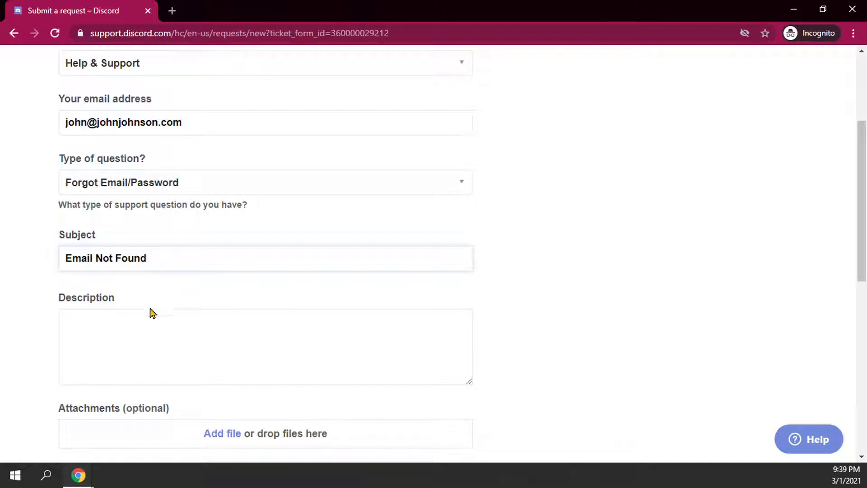
click(153, 324)
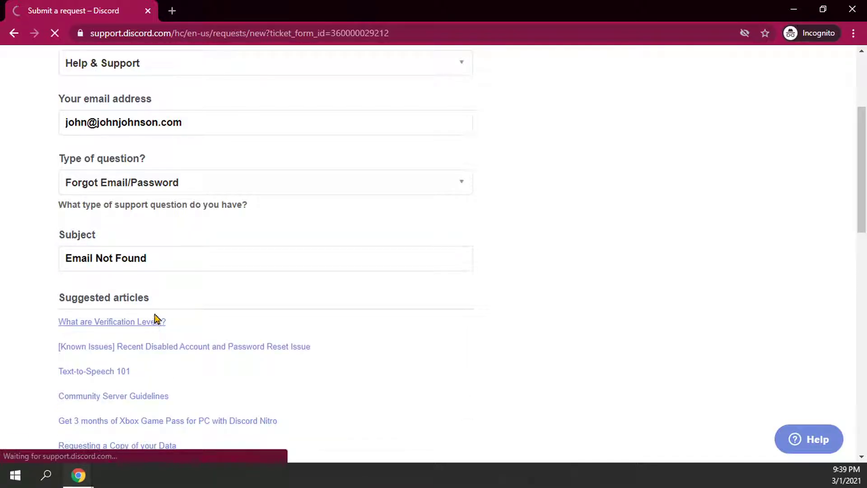
click(14, 34)
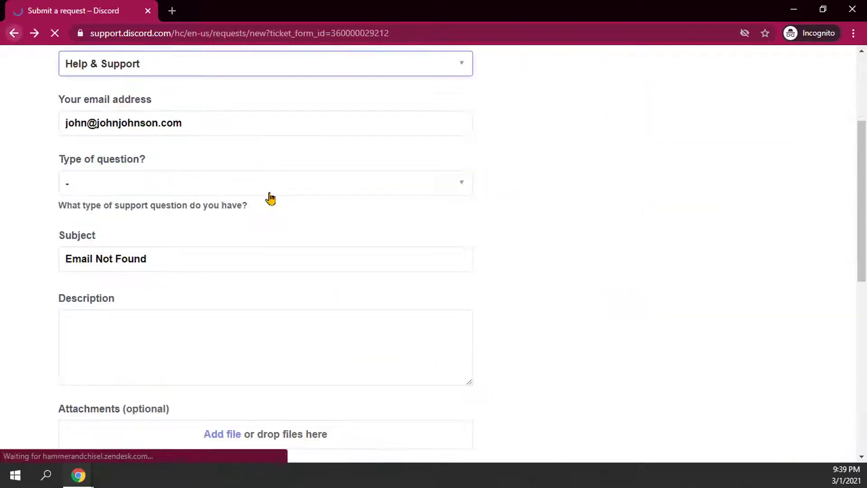
scroll(185, 264, down, 1)
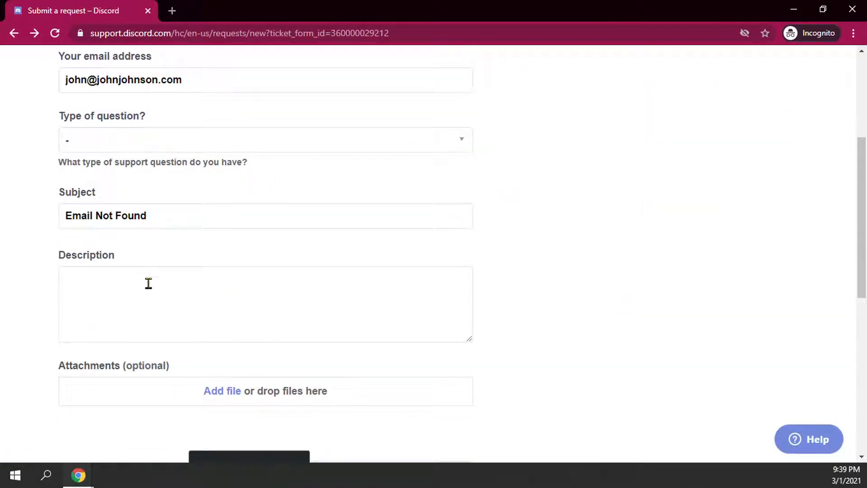
Step: Change the question type to the "Email is Already Registered" Error
click(194, 135)
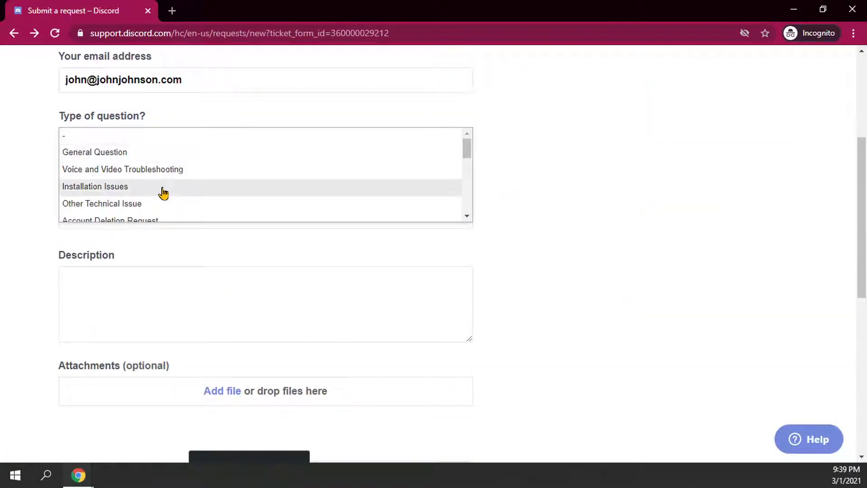
scroll(153, 176, down, 3)
scroll(148, 173, up, 1)
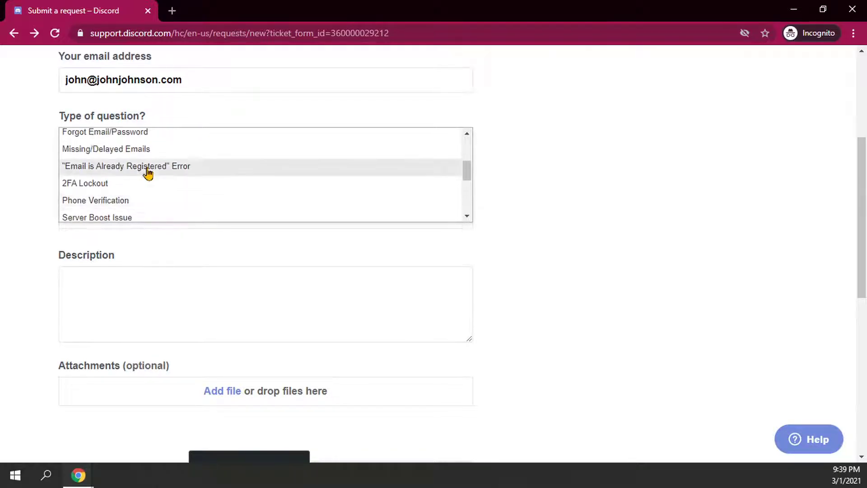
click(154, 168)
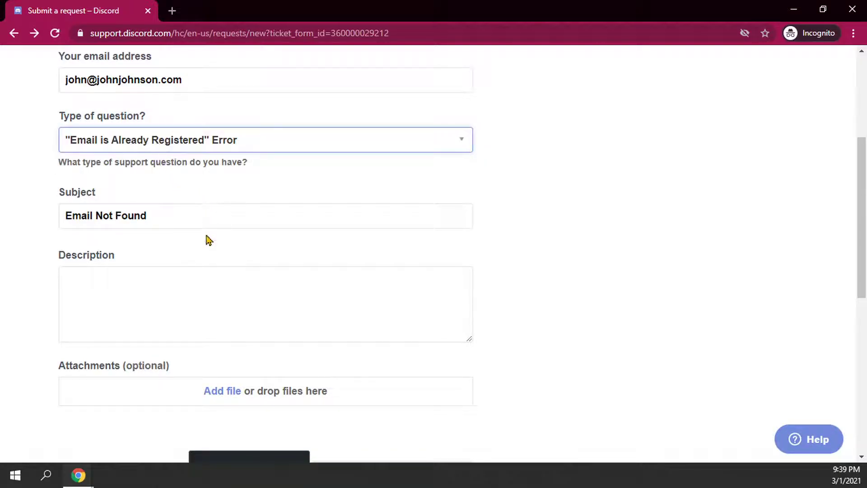
scroll(205, 257, up, 1)
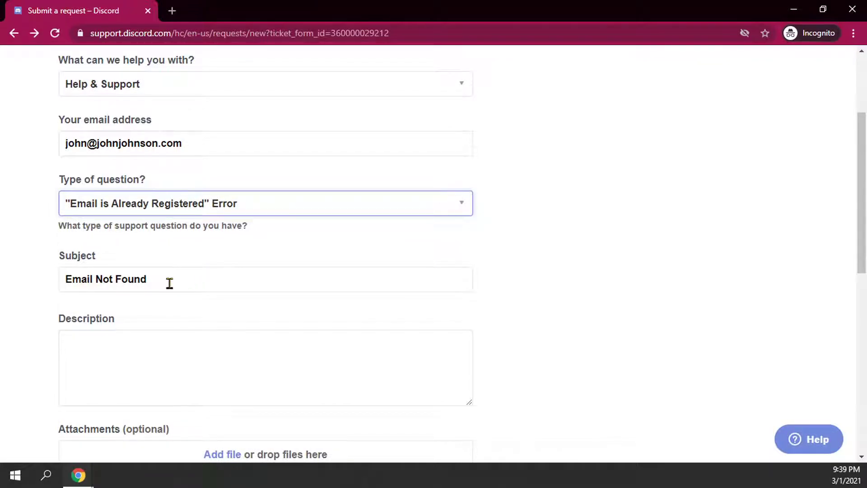
Step: Replace the subject with 'Email already exists'
drag(168, 283, 26, 276)
text(Email i)
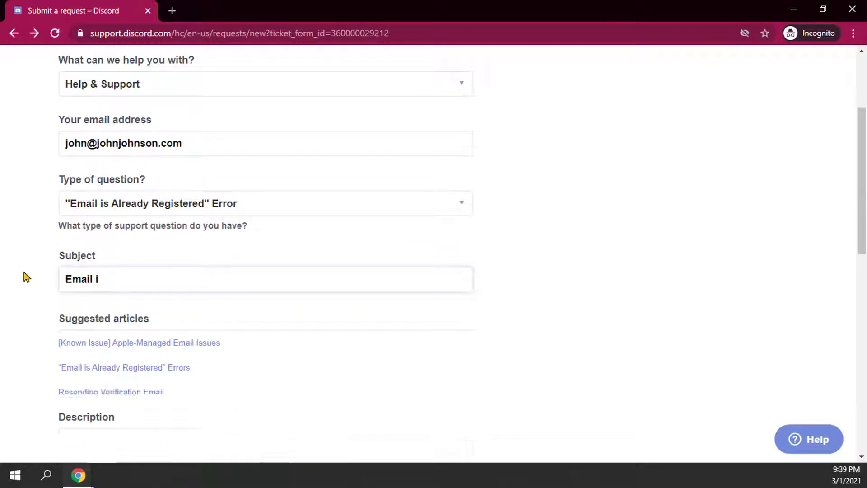
key(BackSpace)
text(already e)
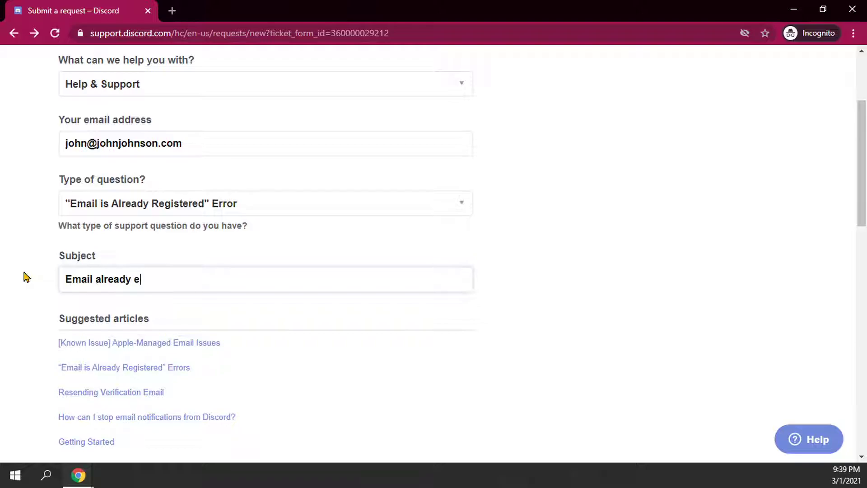
text(xisti)
key(BackSpace)
text(s)
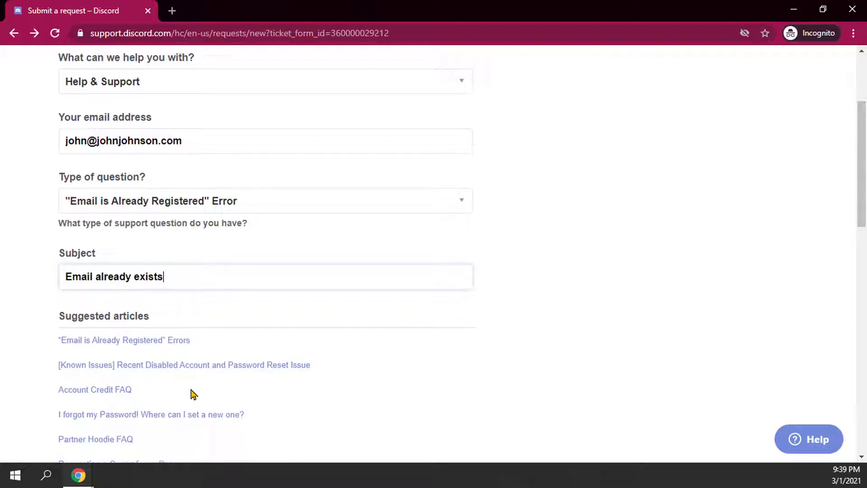
scroll(151, 313, down, 1)
scroll(194, 361, down, 2)
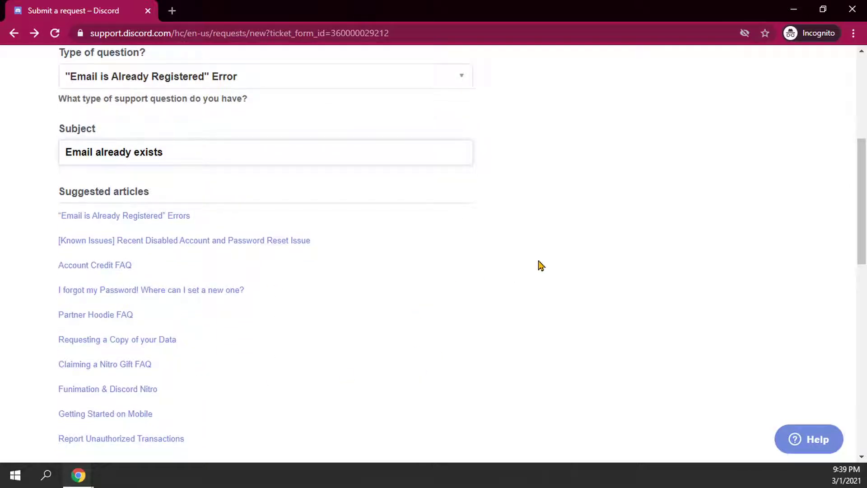
scroll(407, 259, down, 5)
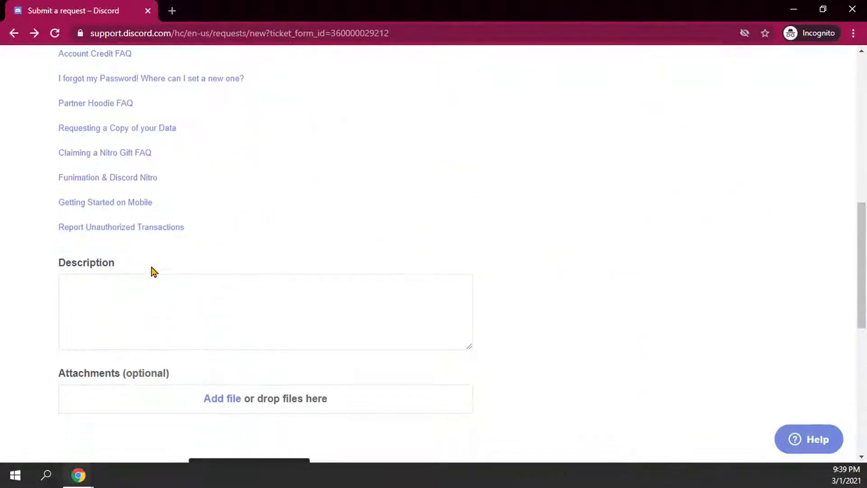
Step: Describe the issue as 'I go to verify my account, and it says the email is already in use.' and submit
click(100, 300)
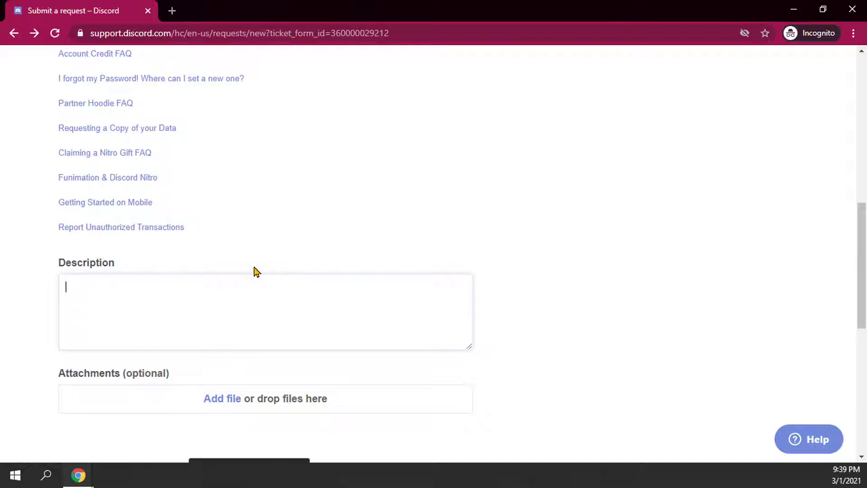
text(I go to verify my a)
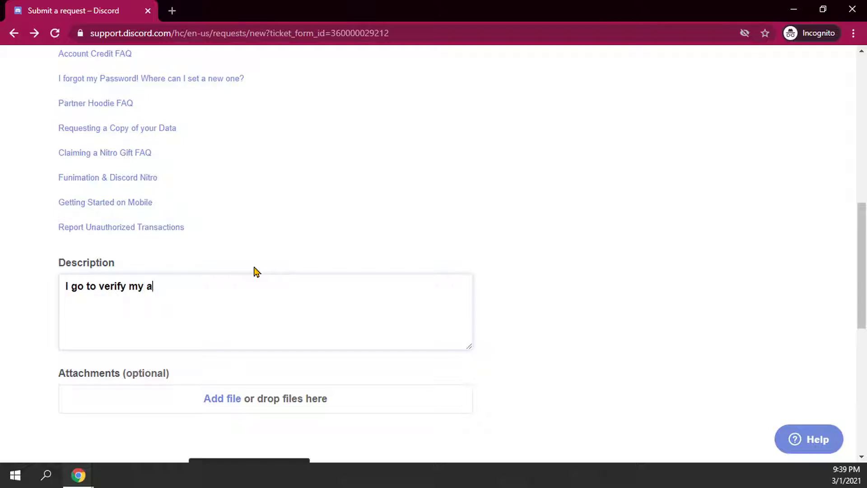
text(ccount, and it says the ema)
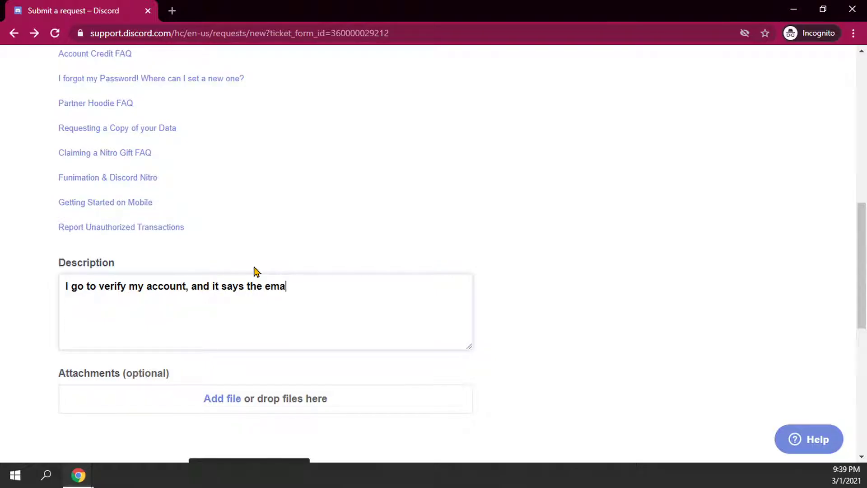
text(il is already in use.)
scroll(279, 259, down, 1)
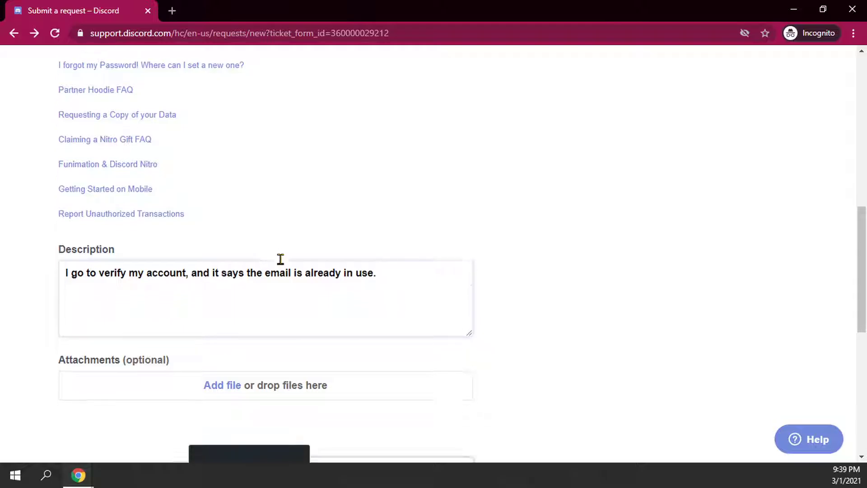
scroll(280, 259, down, 2)
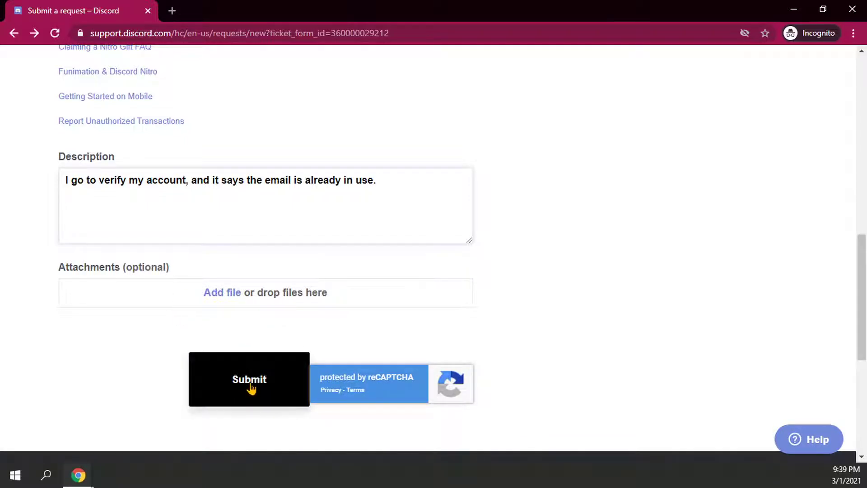
click(250, 387)
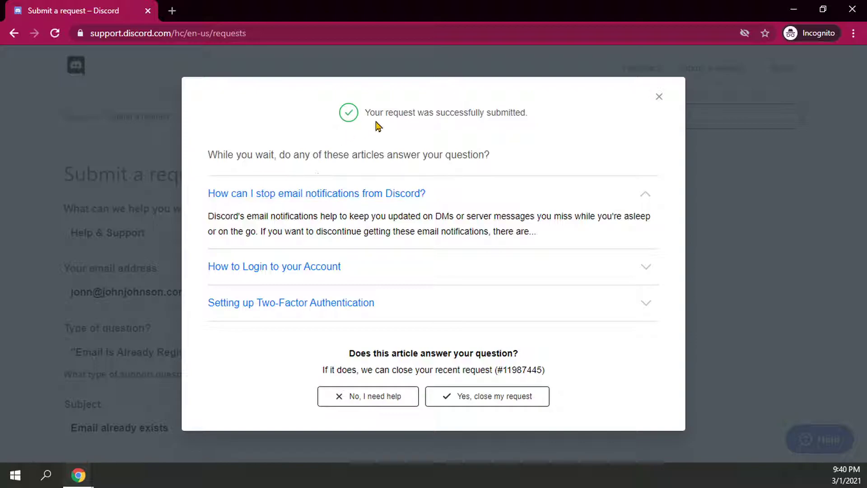
Step: Review the request-submitted success message, then close the confirmation dialog
drag(375, 112, 526, 113)
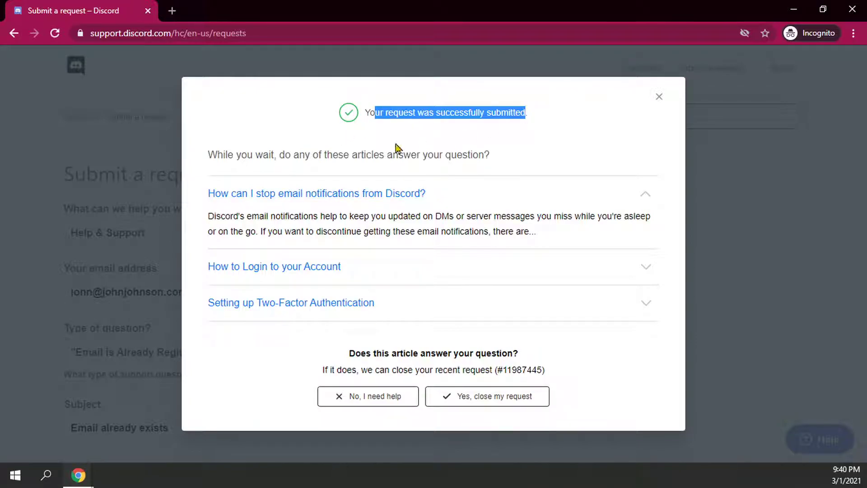
drag(273, 155, 495, 156)
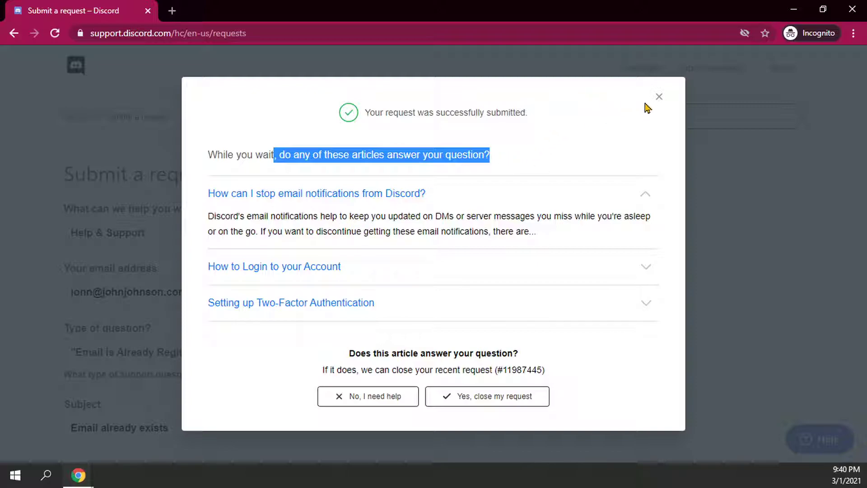
click(658, 98)
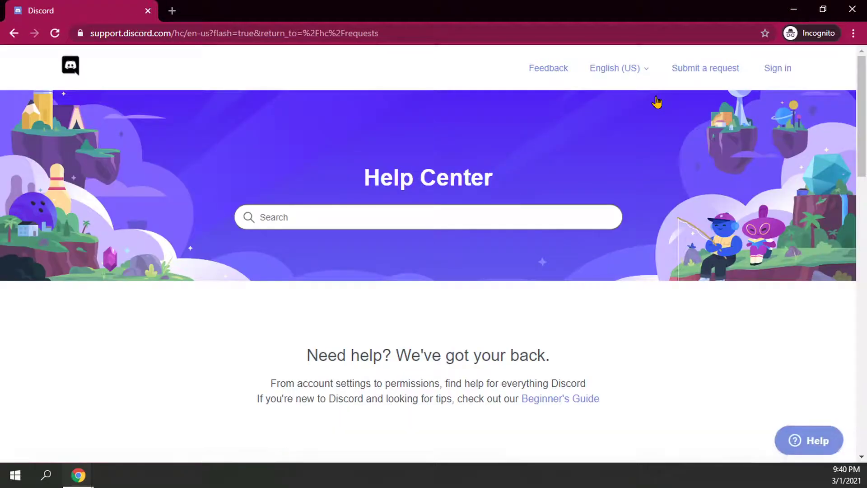